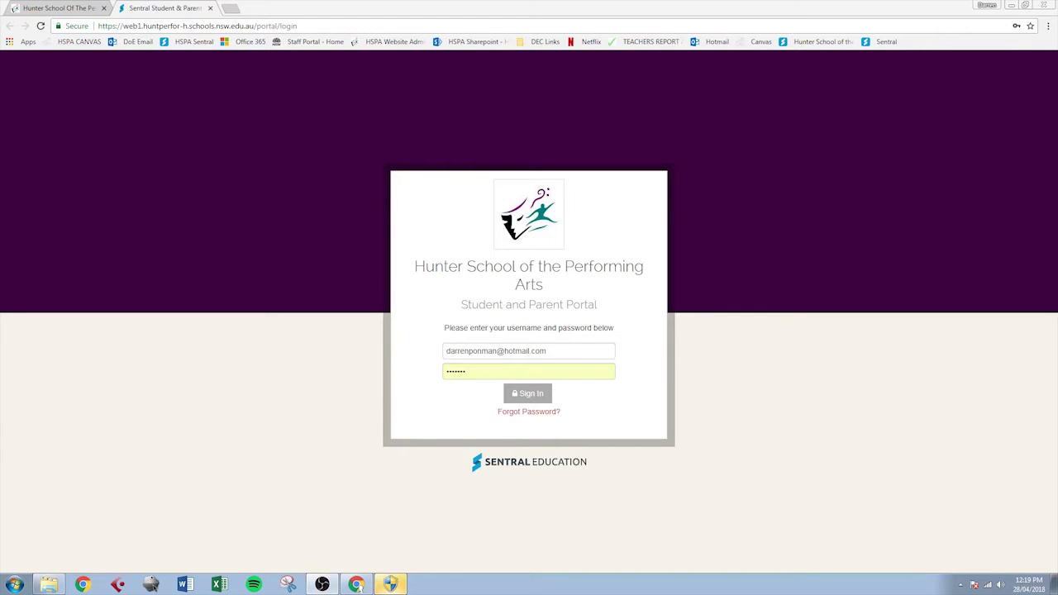
- Sign in to the Sentral Parent Portal with the parent's username and password
left_click(556, 347)
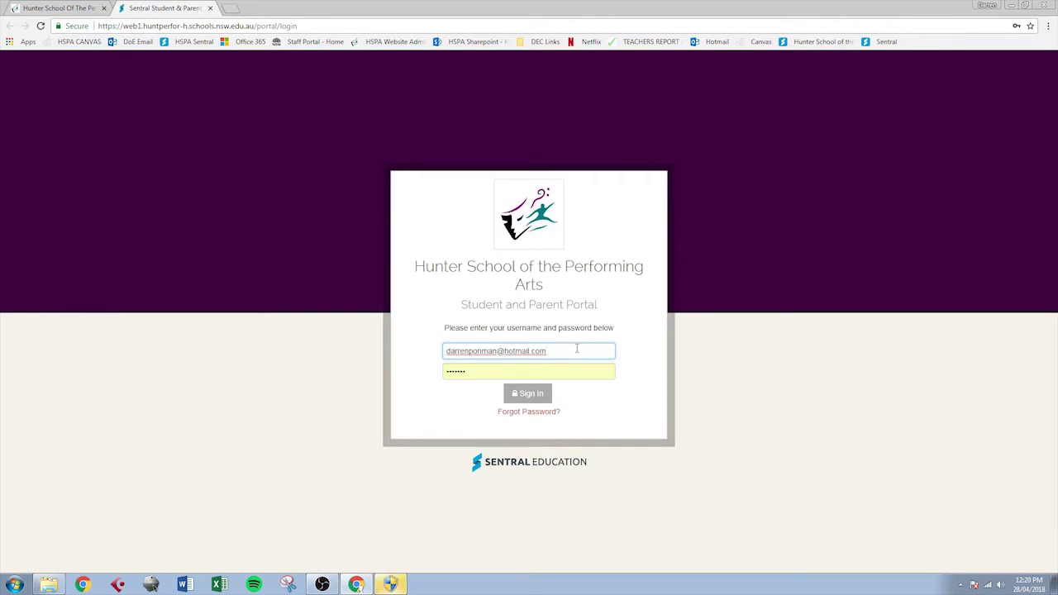
left_click(619, 356)
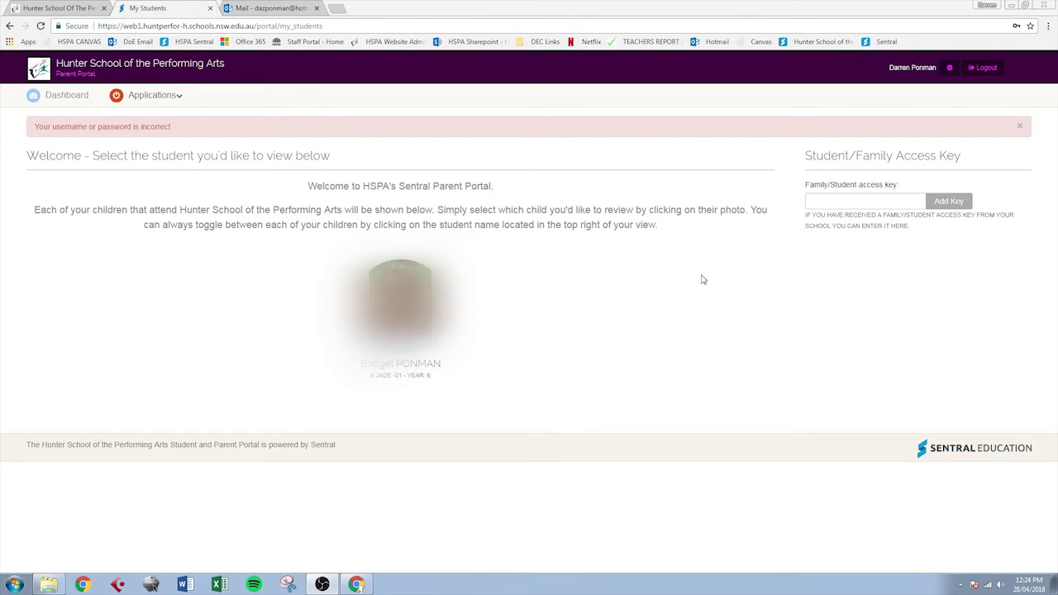
- Copy the family access key from the registration email and paste it into the portal's access key field
left_click(849, 201)
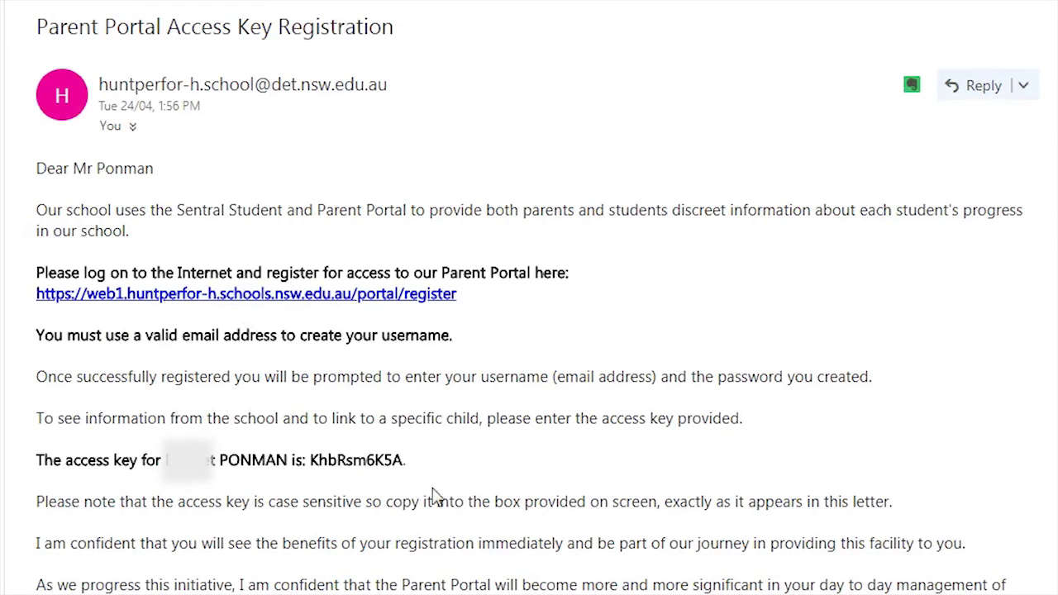
left_click(406, 462)
left_click_drag(35, 465, 311, 463)
key("ctrl+c")
left_click(429, 468)
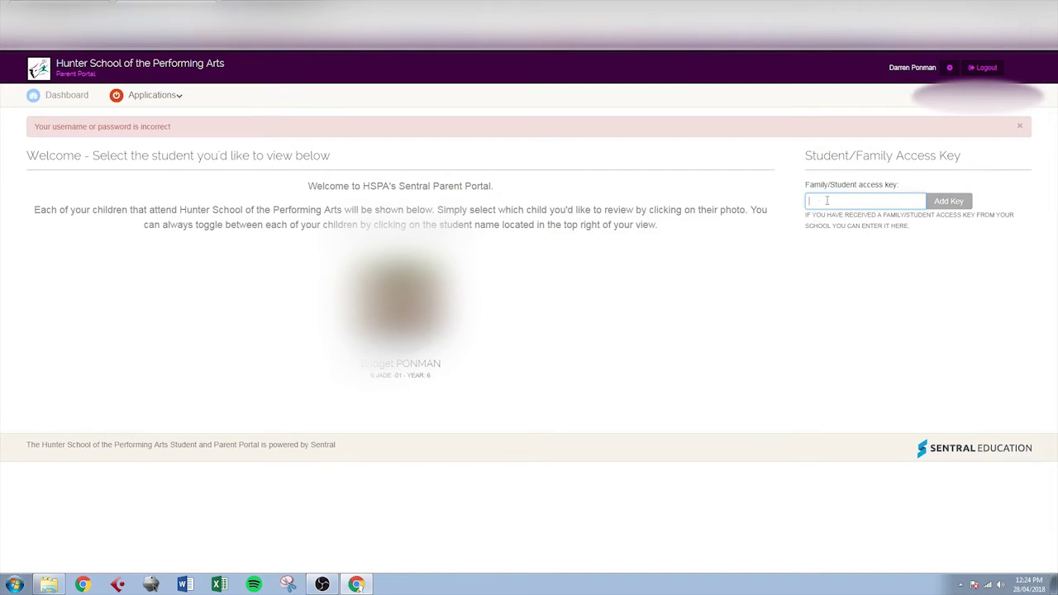
left_click(832, 202)
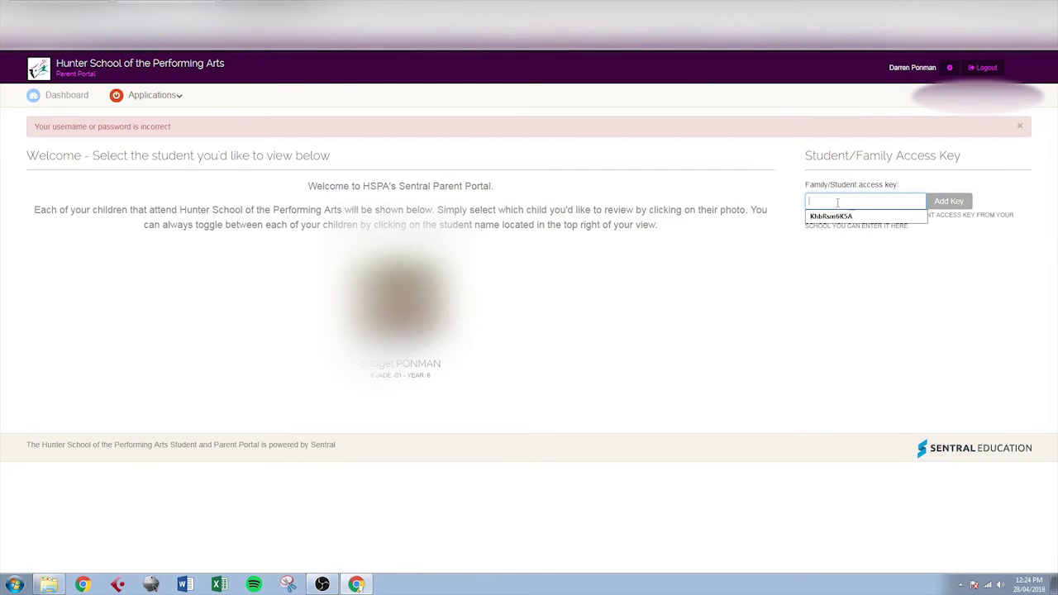
key("ctrl+v")
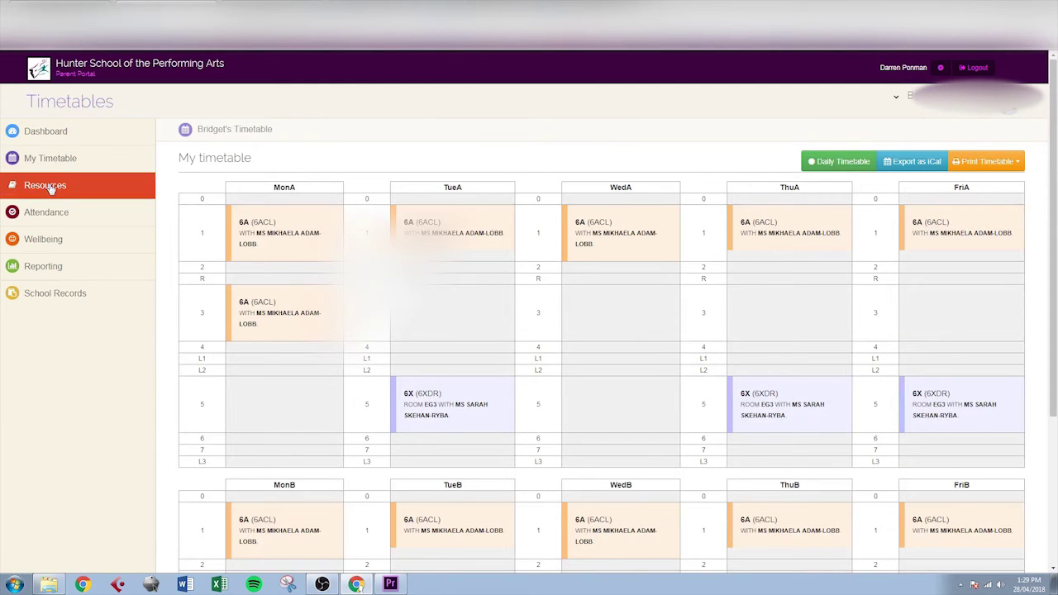
- Browse the Resources, Attendance, Wellbeing, Reporting and School Records pages, ending back on Resources
left_click(52, 188)
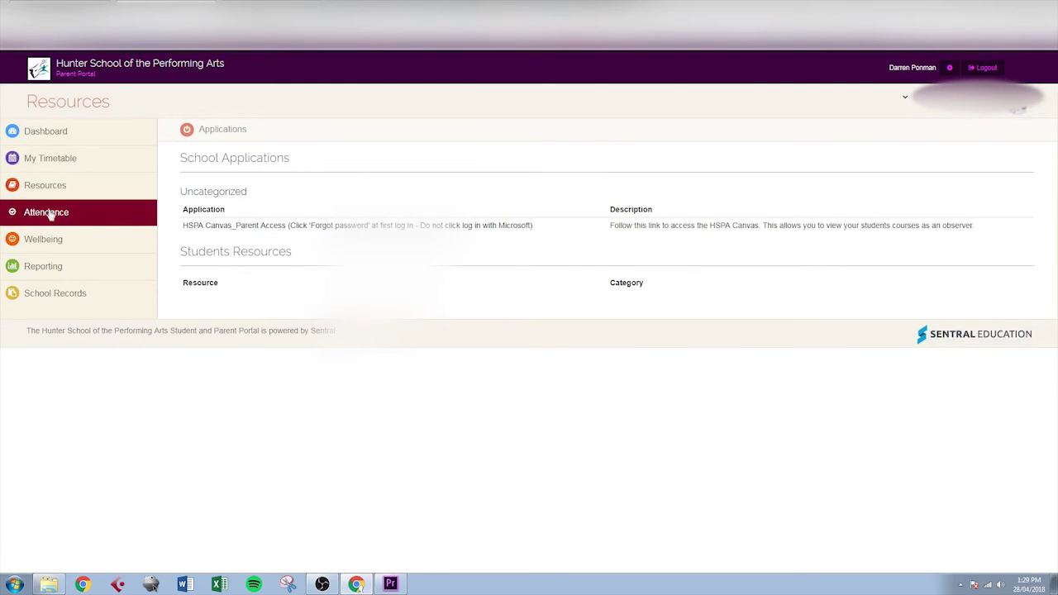
left_click(56, 217)
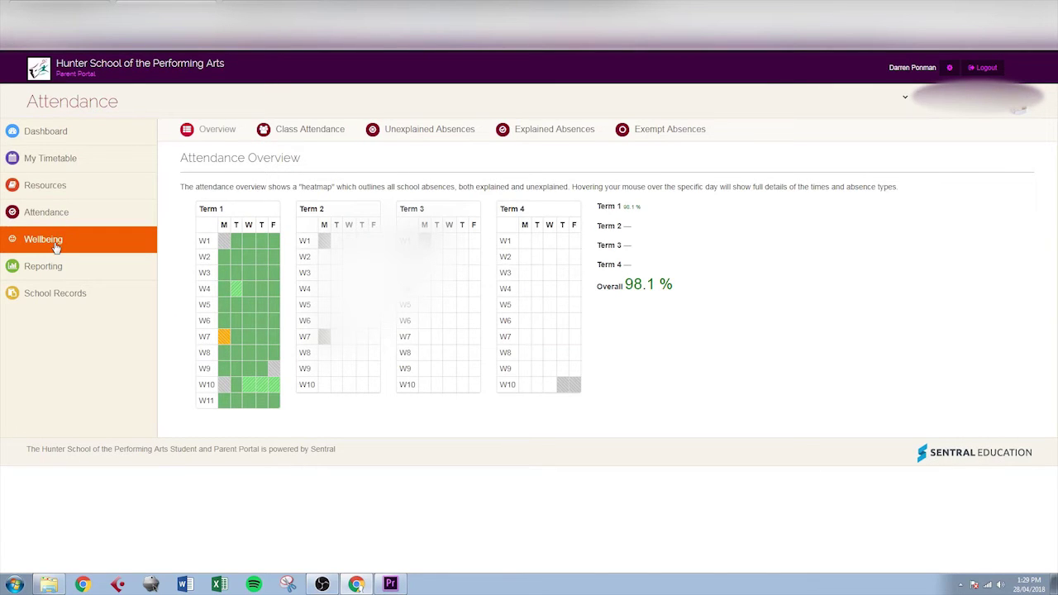
left_click(55, 245)
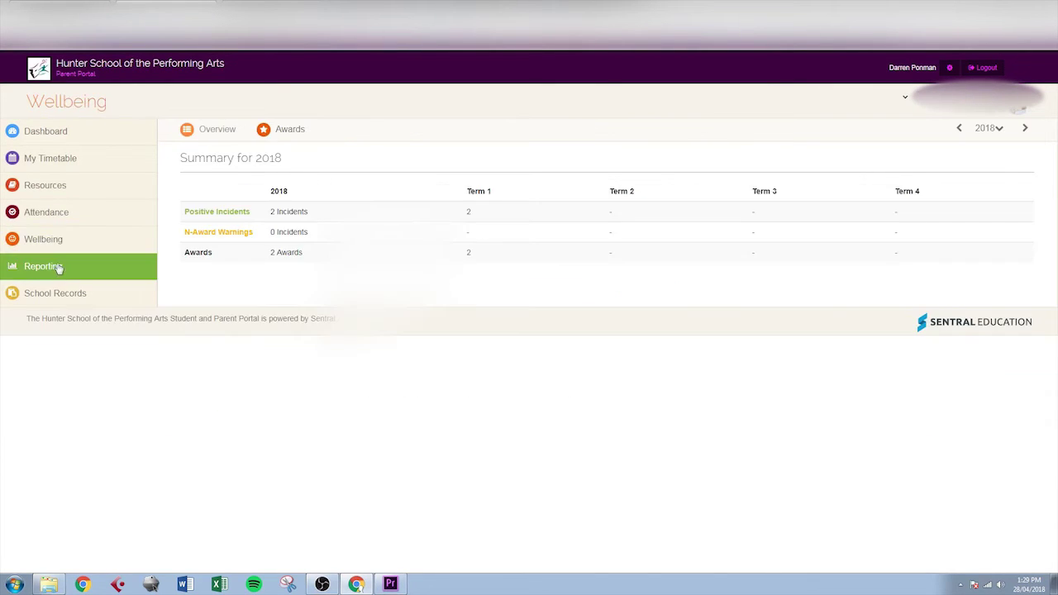
left_click(58, 269)
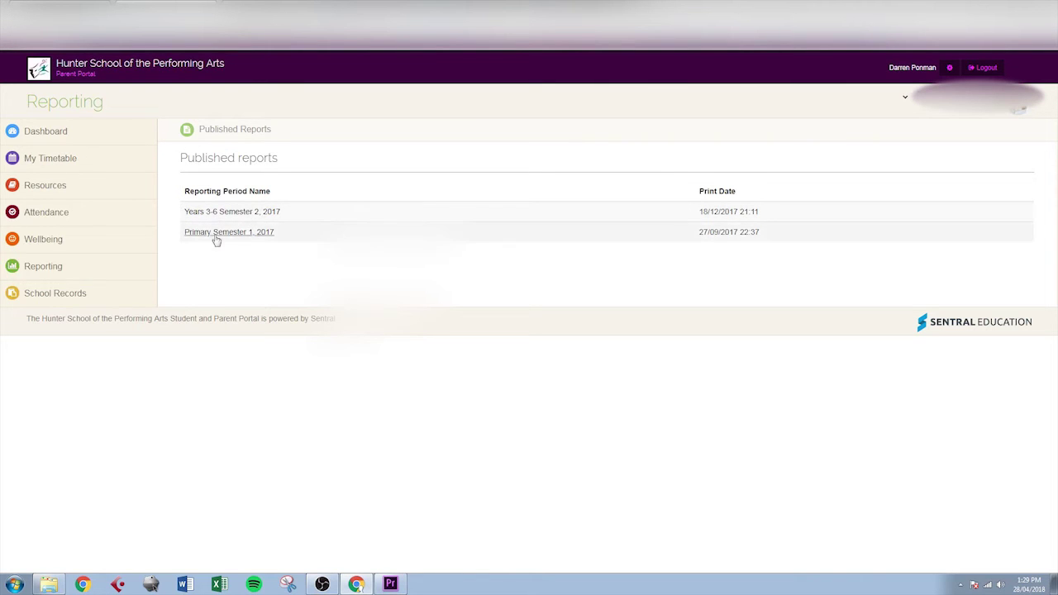
left_click(43, 299)
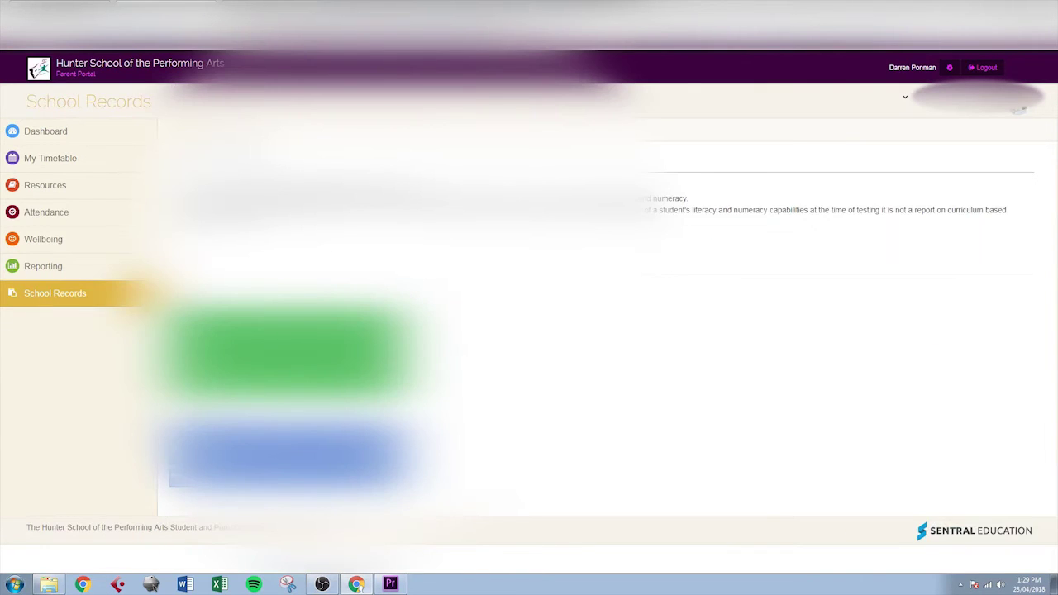
left_click(50, 190)
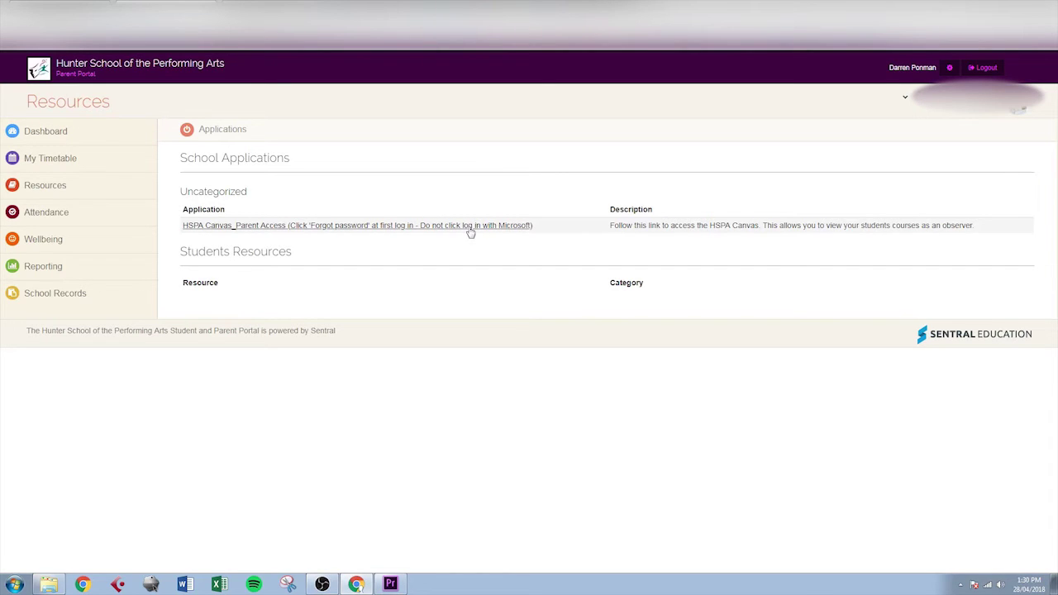
- Follow the HSPA Canvas Parent Access link, view the password reset form, then return to login
left_click(417, 226)
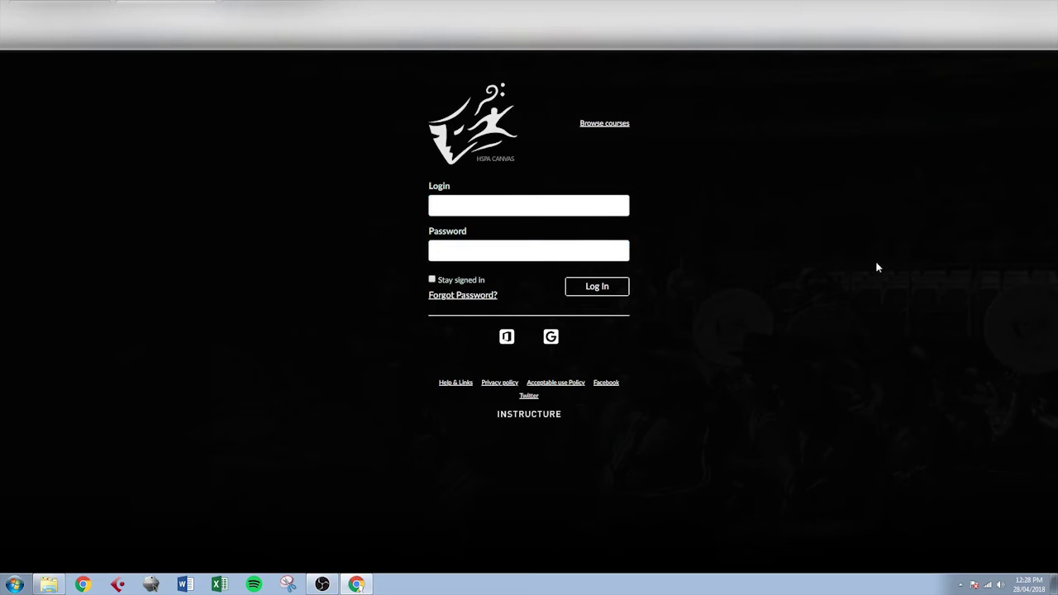
left_click(475, 297)
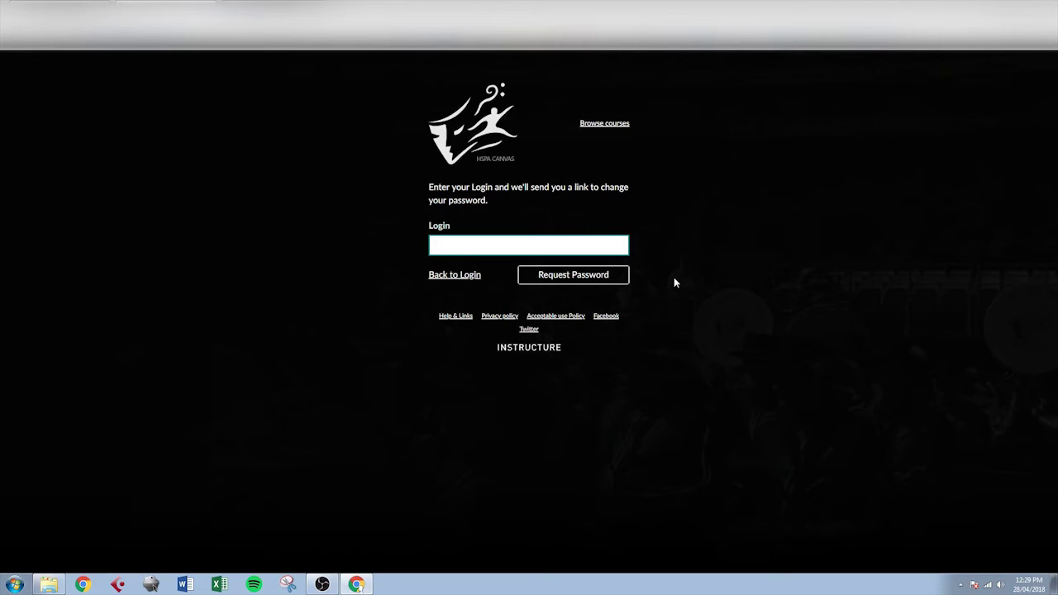
left_click(453, 274)
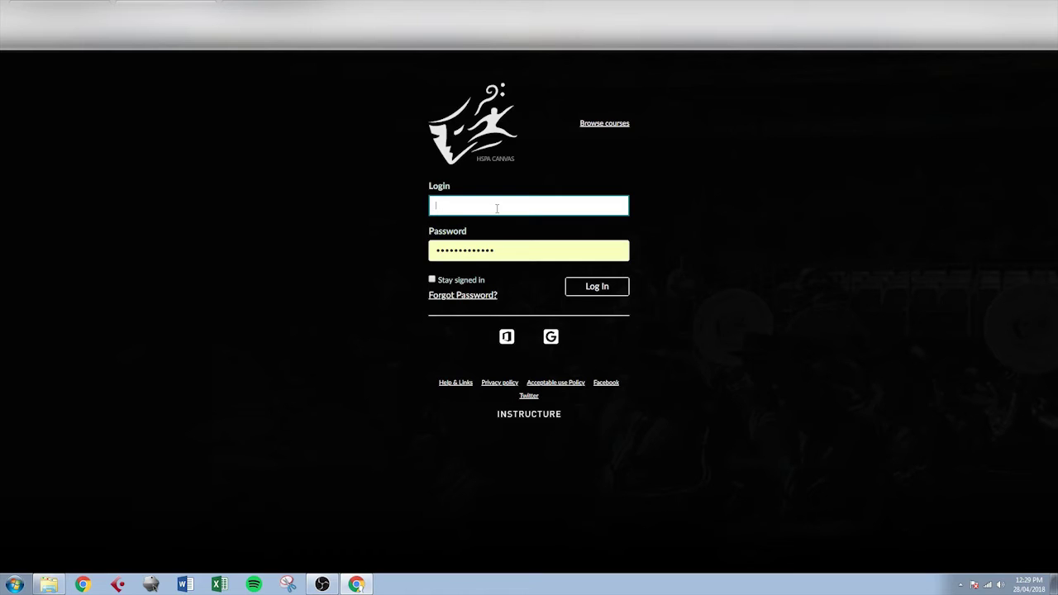
- Log in to HSPA Canvas with the parent's email and saved password
key("Tab")
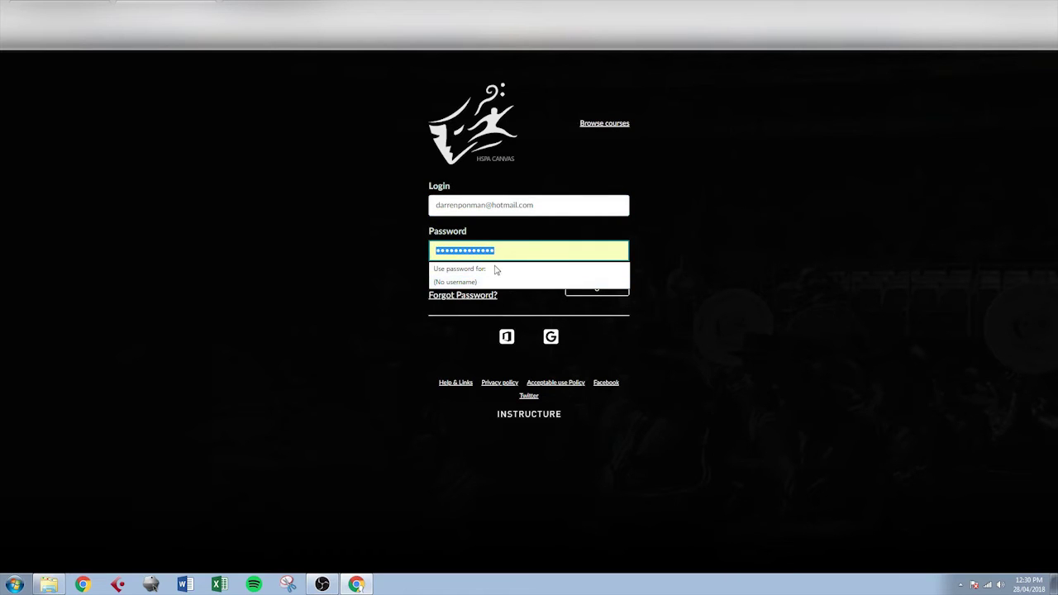
left_click(505, 281)
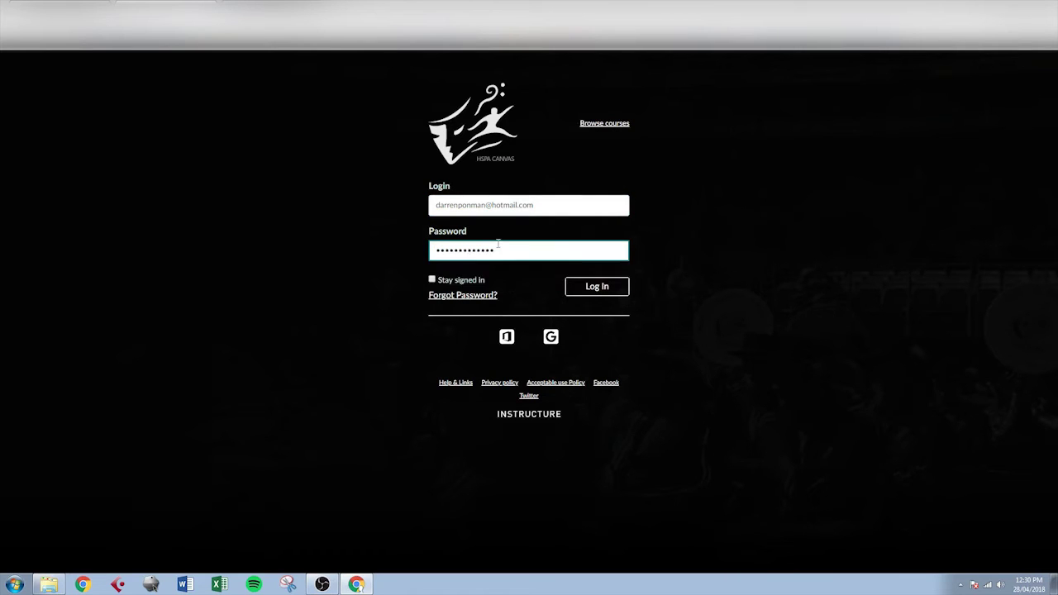
left_click(622, 296)
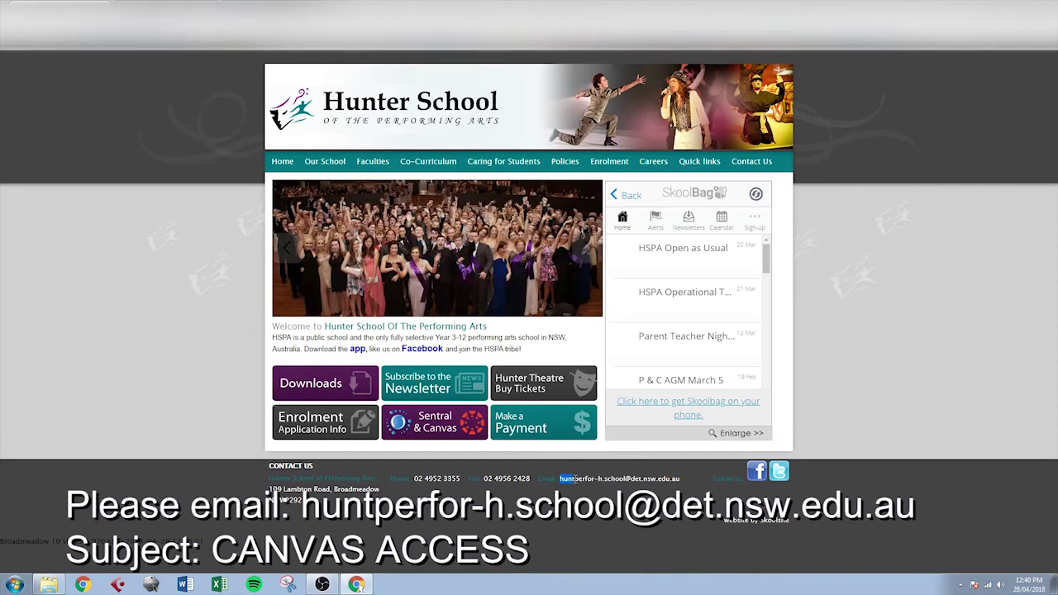
left_click_drag(559, 479, 677, 479)
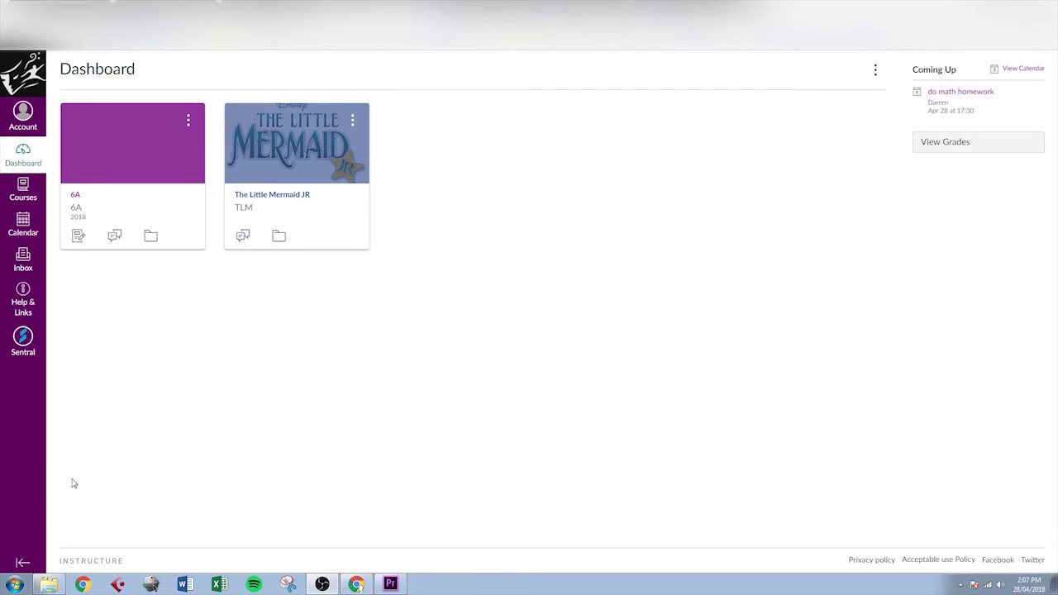
- Go to Account > Profile > Notifications and scroll through the email delivery preferences
left_click(22, 122)
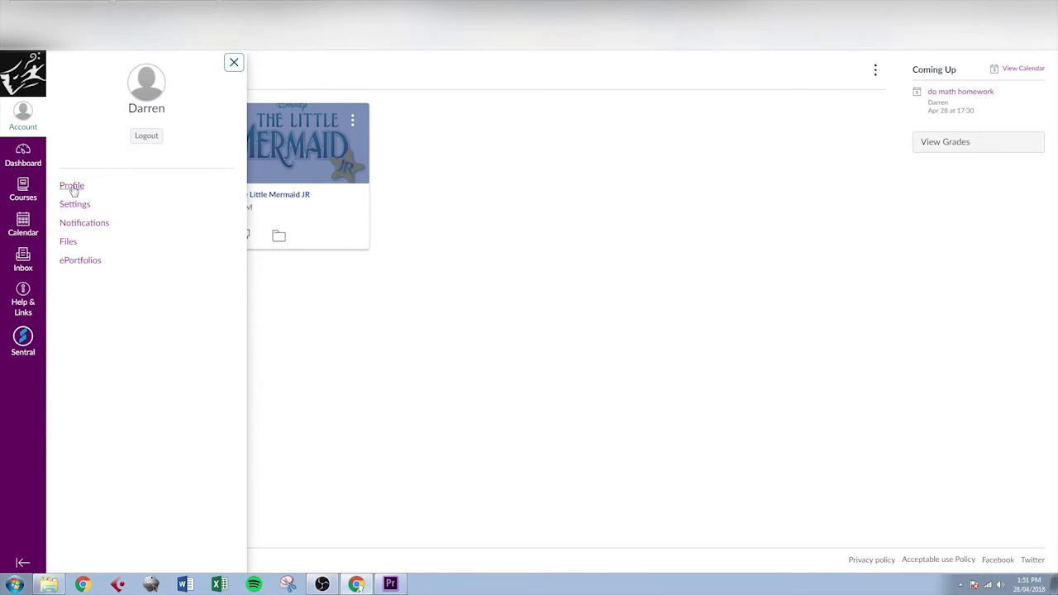
left_click(72, 187)
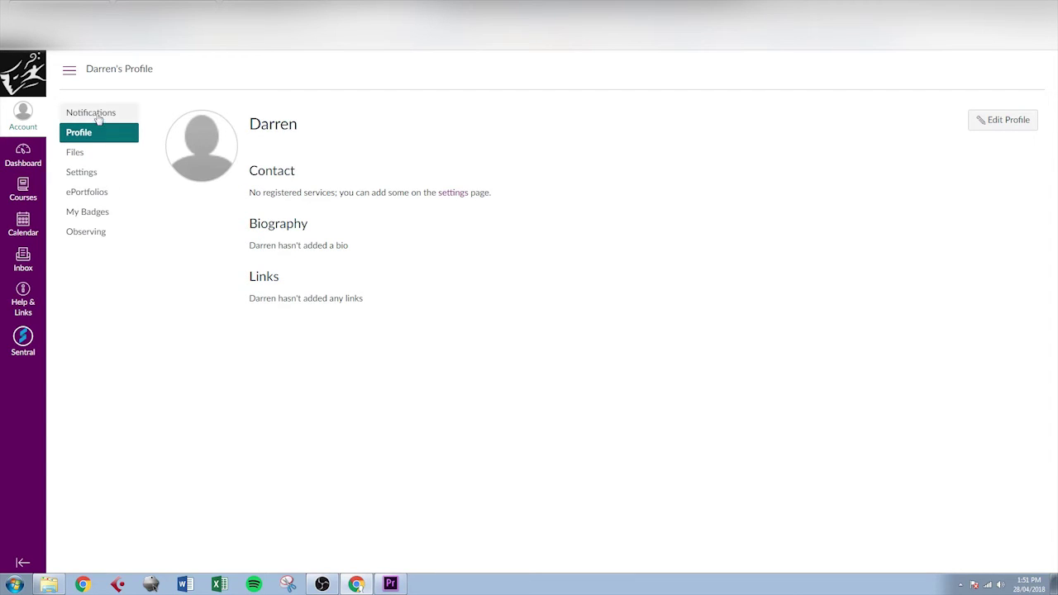
left_click(98, 120)
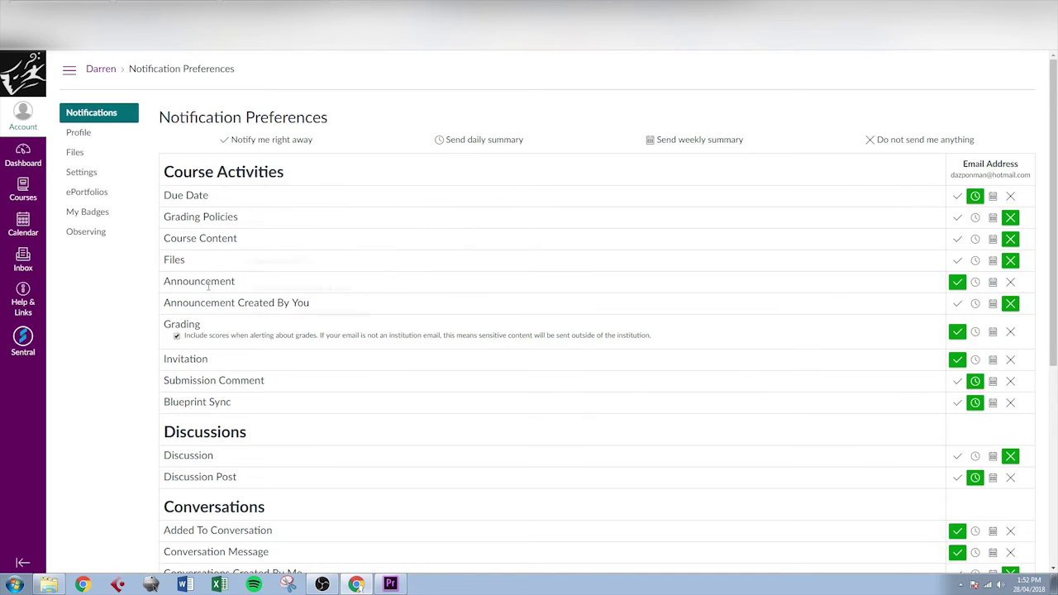
scroll(223, 338, "down", 2)
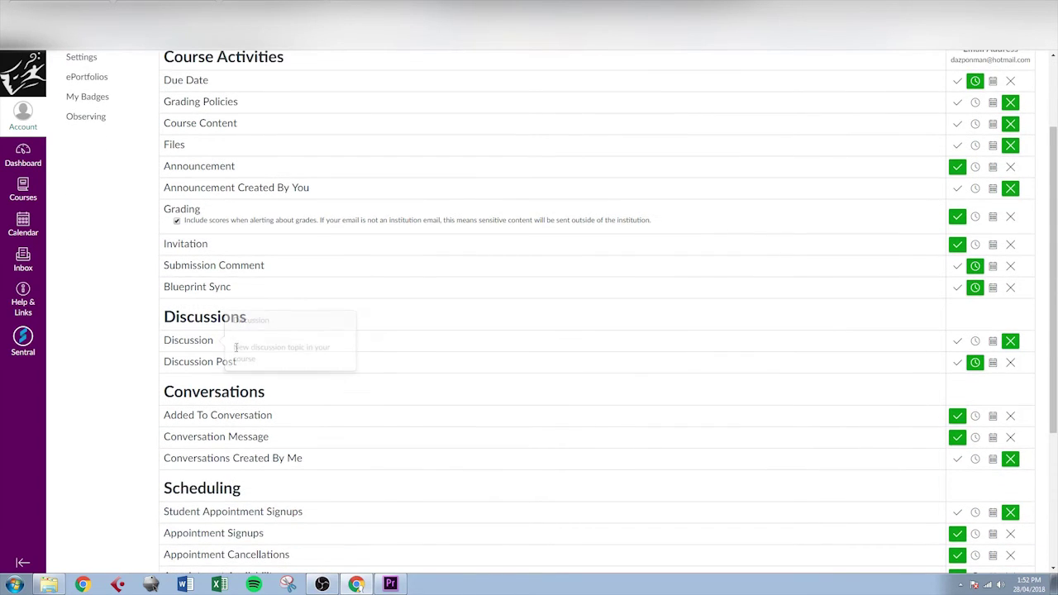
scroll(248, 339, "down", 2)
scroll(369, 371, "up", 4)
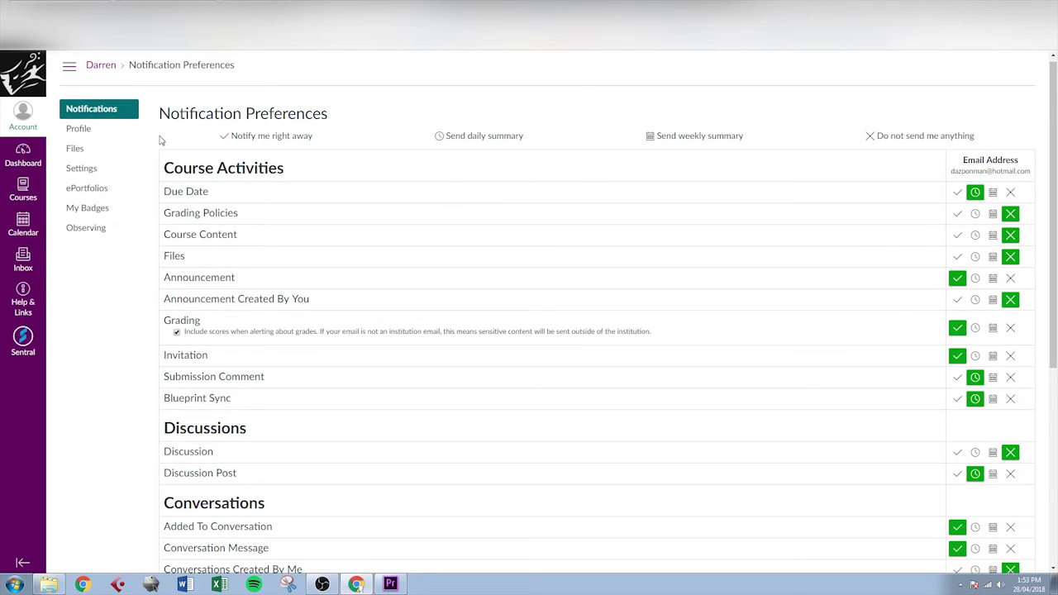
left_click(100, 170)
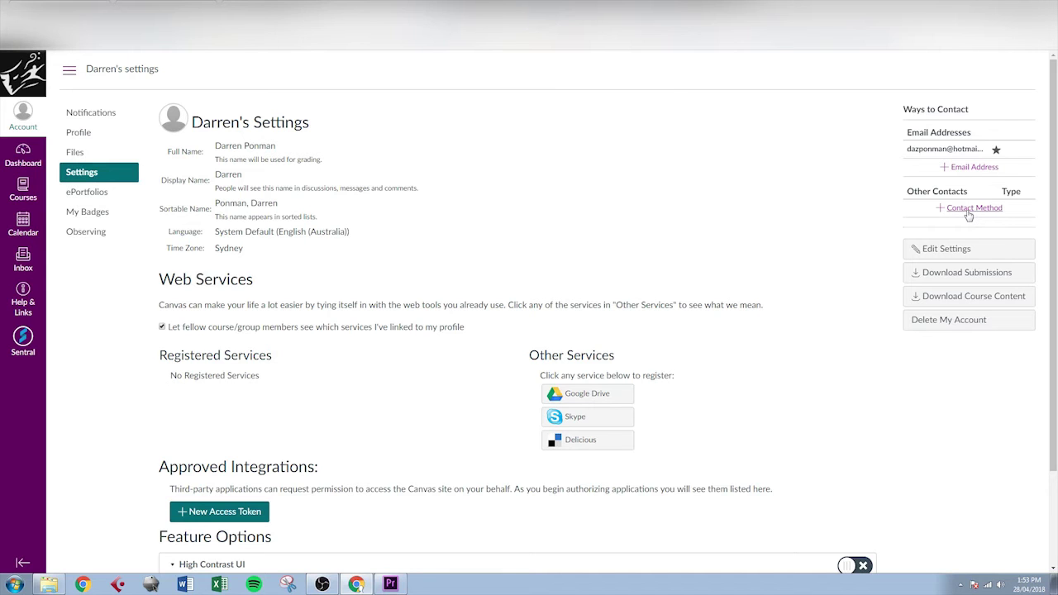
left_click(968, 213)
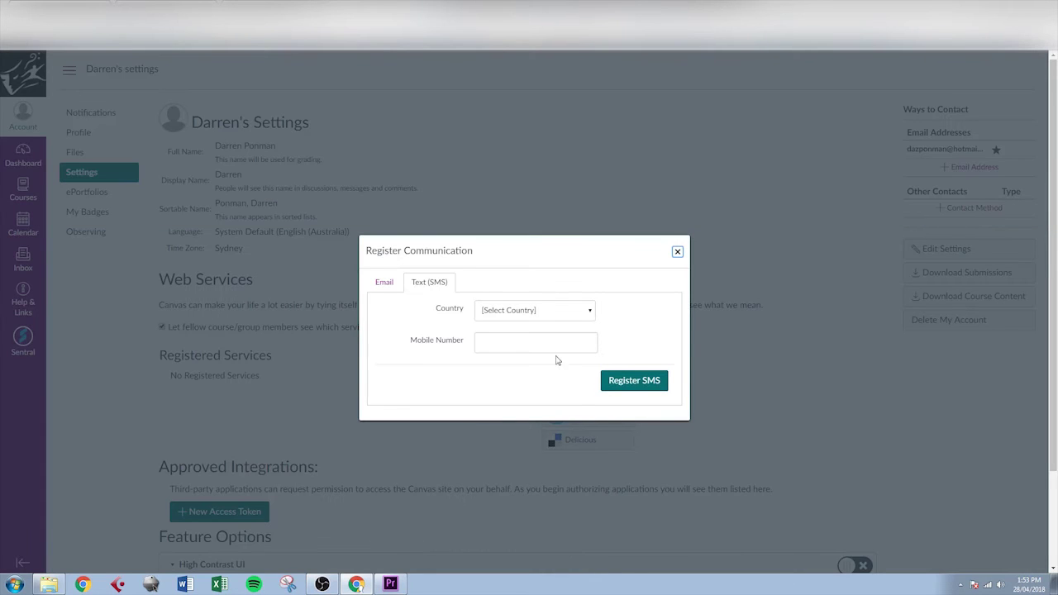
left_click(678, 251)
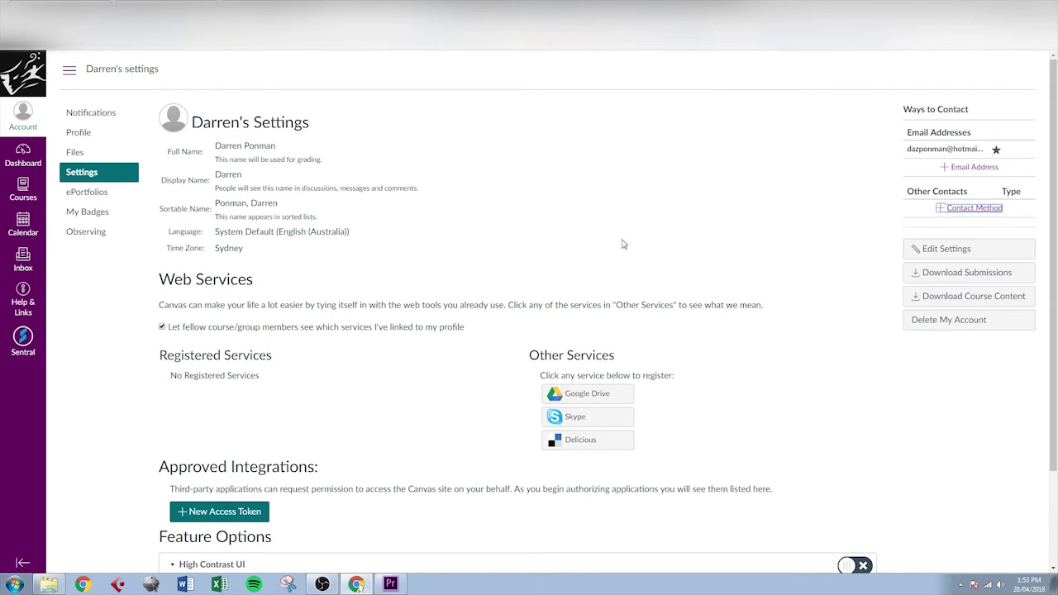
left_click(25, 165)
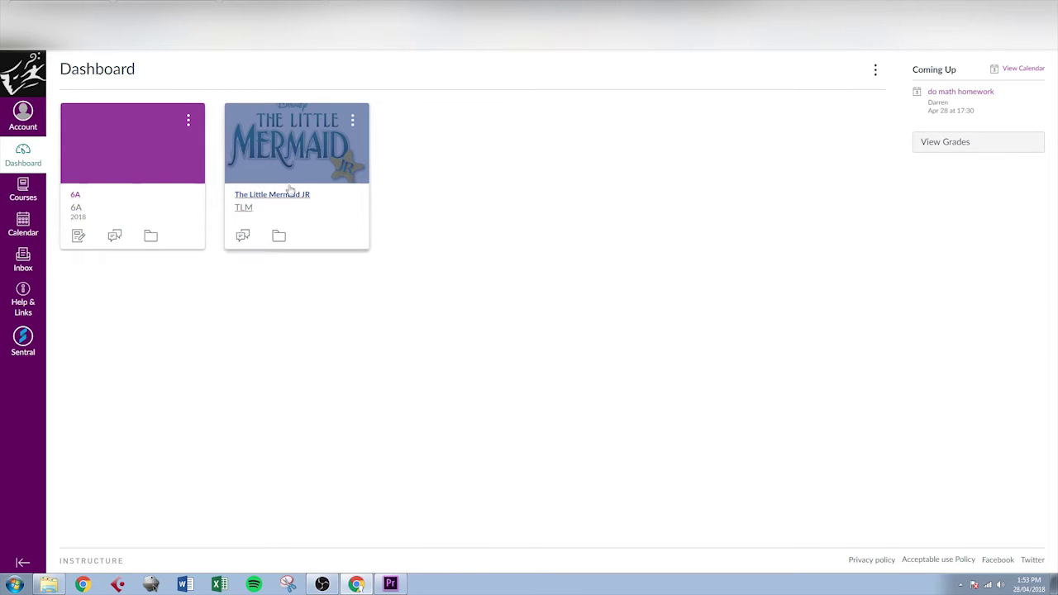
- Open the 6A course and scroll through its Year 6 link tiles
left_click(76, 197)
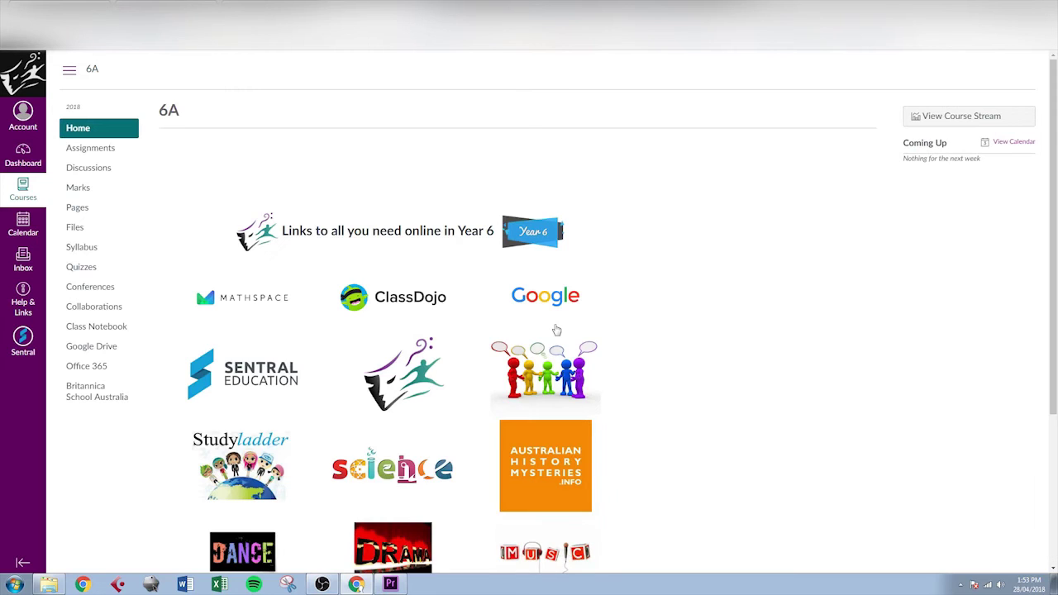
scroll(469, 345, "down", 3)
scroll(470, 343, "up", 2)
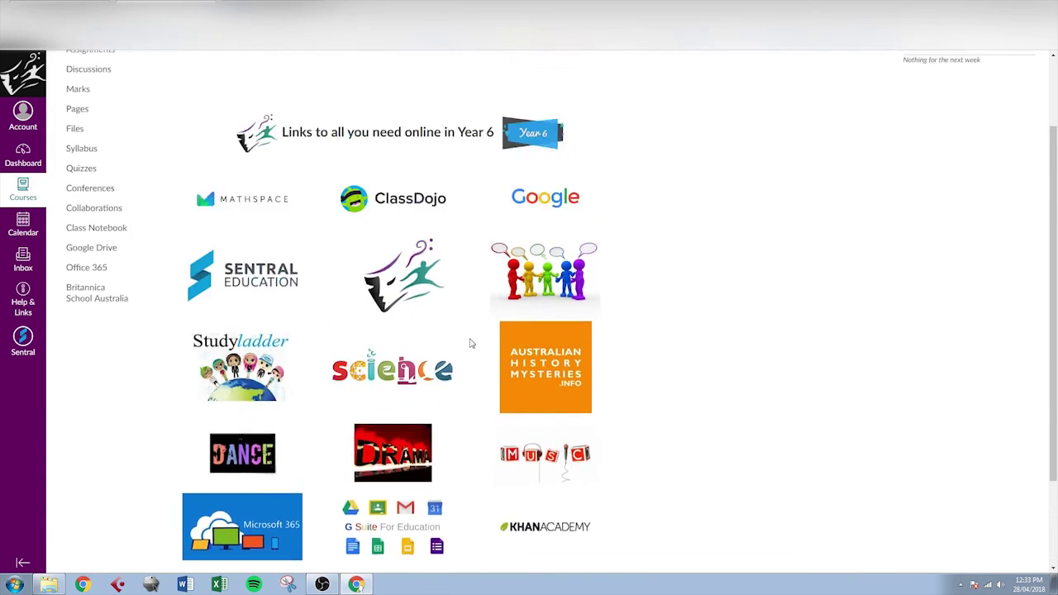
scroll(470, 344, "up", 2)
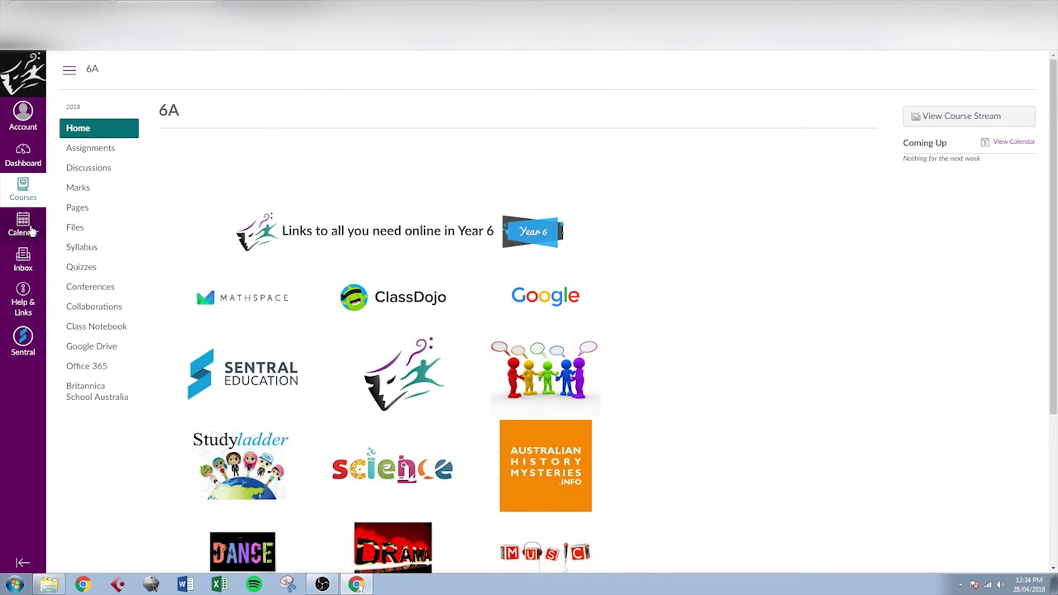
- Open the Calendar, switch to Agenda view, then back to the April 2018 Month view
left_click(31, 231)
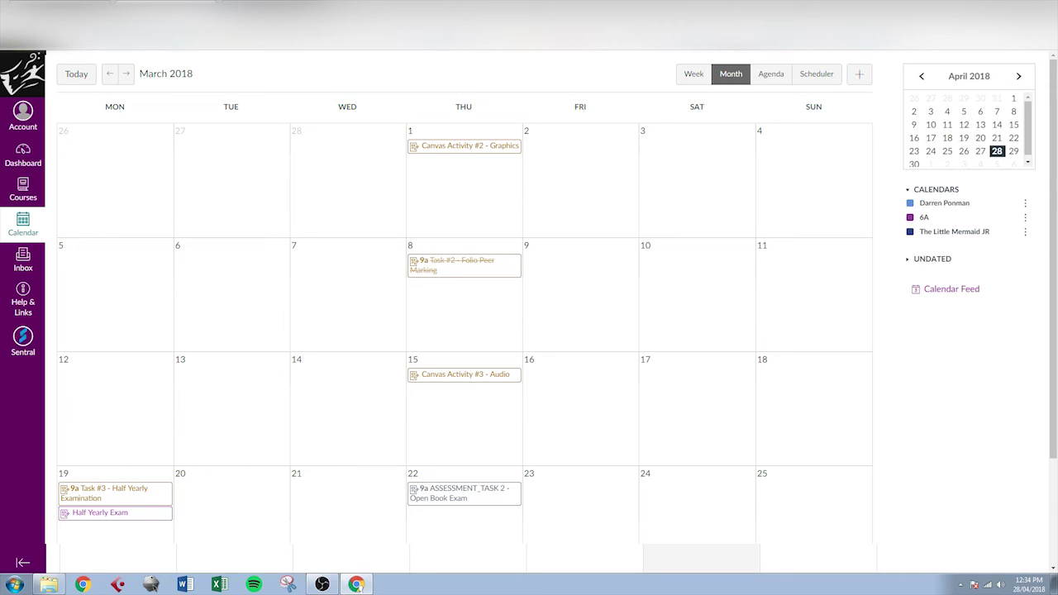
left_click(783, 76)
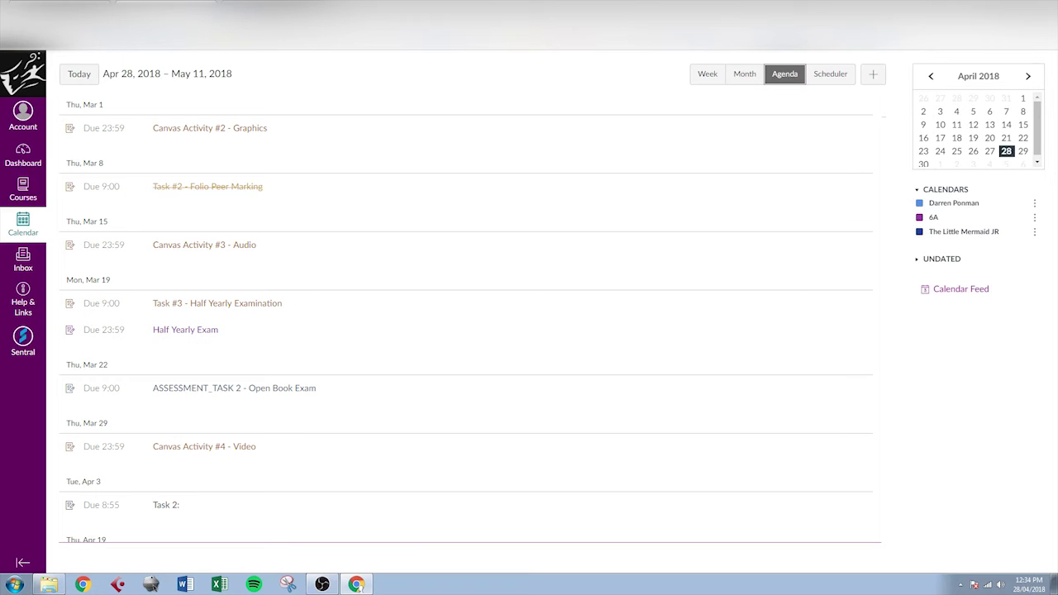
left_click(745, 74)
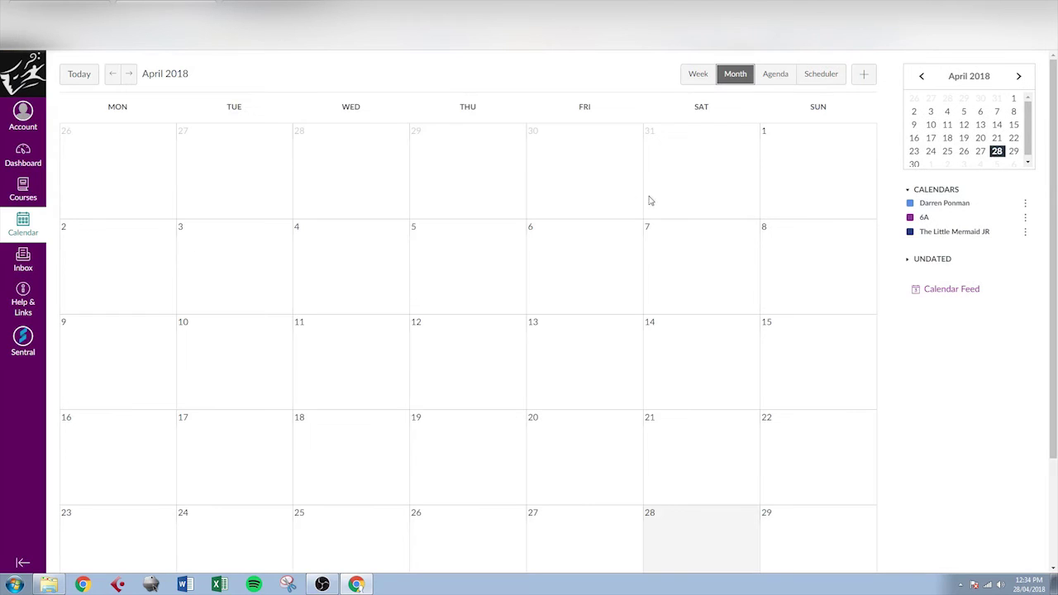
left_click(683, 268)
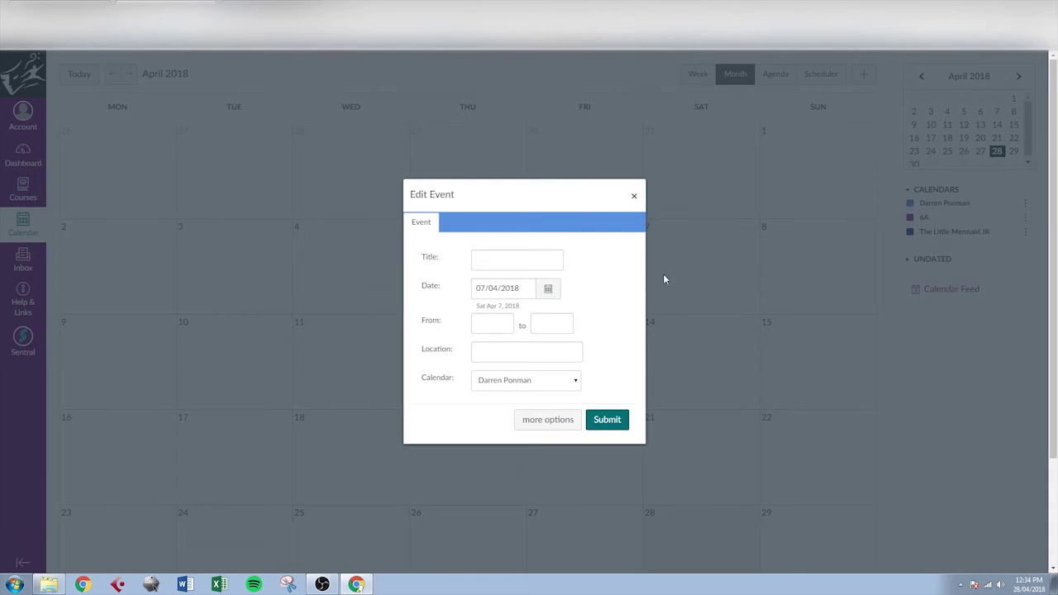
- Add a 'do math homework' event for 5:30pm on Saturday 28 April 2018
left_click(530, 260)
type("do math homework")
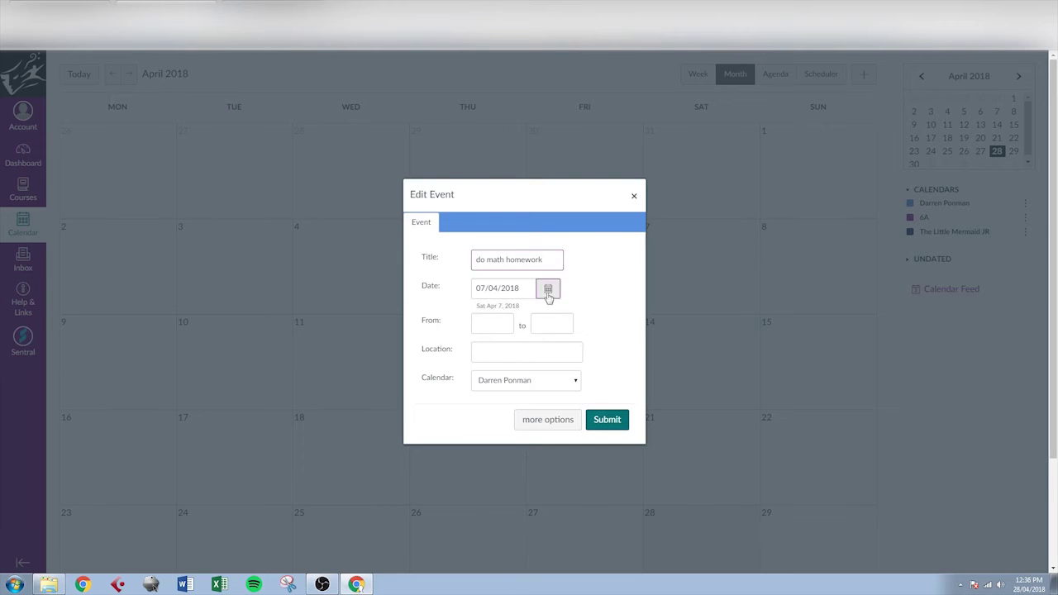
left_click(667, 356)
scroll(686, 397, "down", 1)
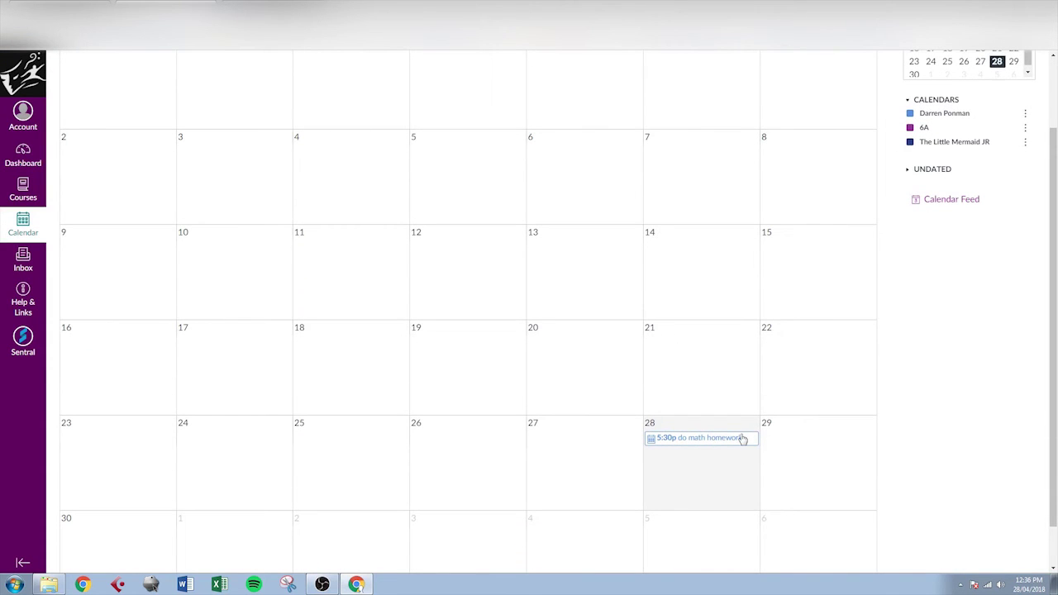
scroll(791, 248, "up", 2)
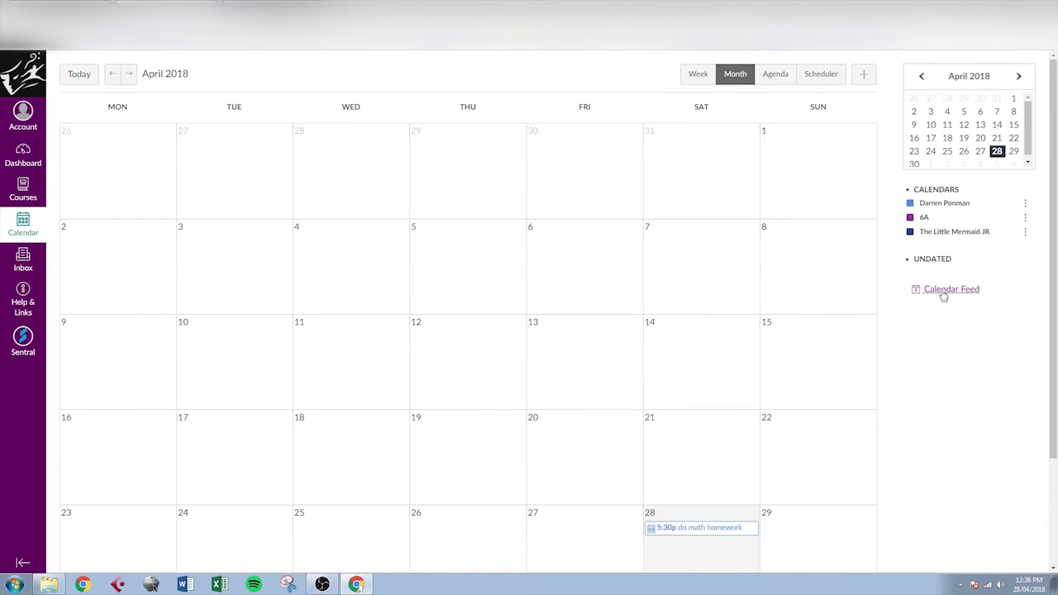
left_click(940, 291)
- Select the iCal feed URL in the Calendar Feed dialog, then close the dialog
left_click(483, 337)
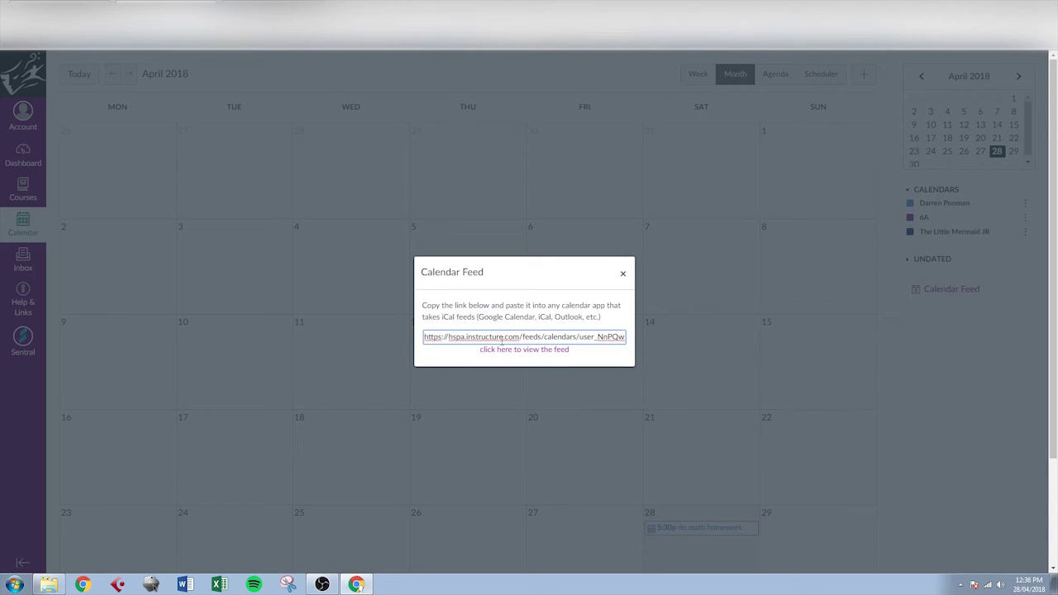
left_click(623, 273)
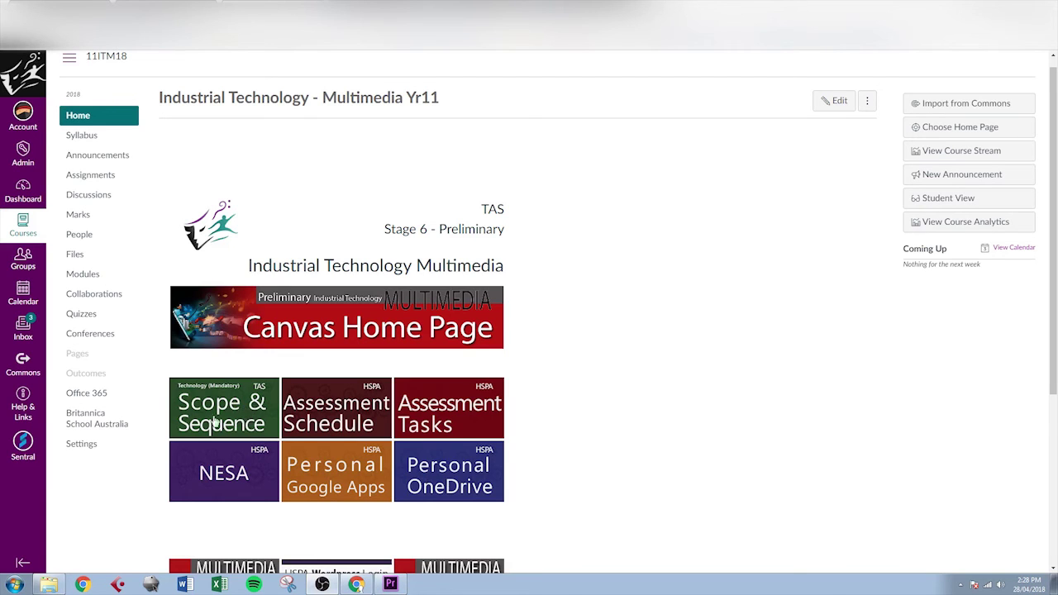
left_click(215, 421)
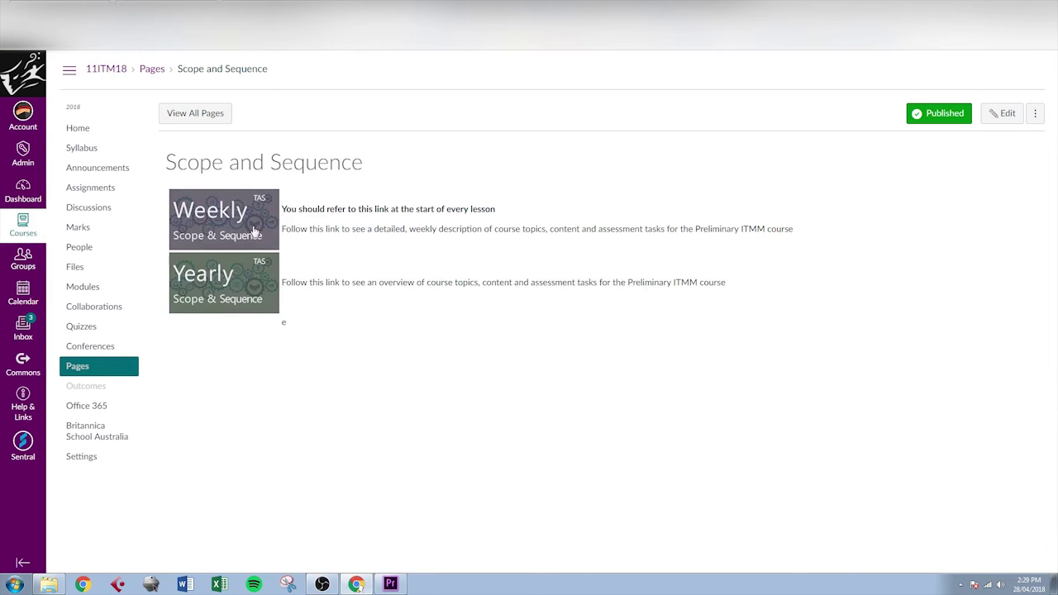
left_click(78, 129)
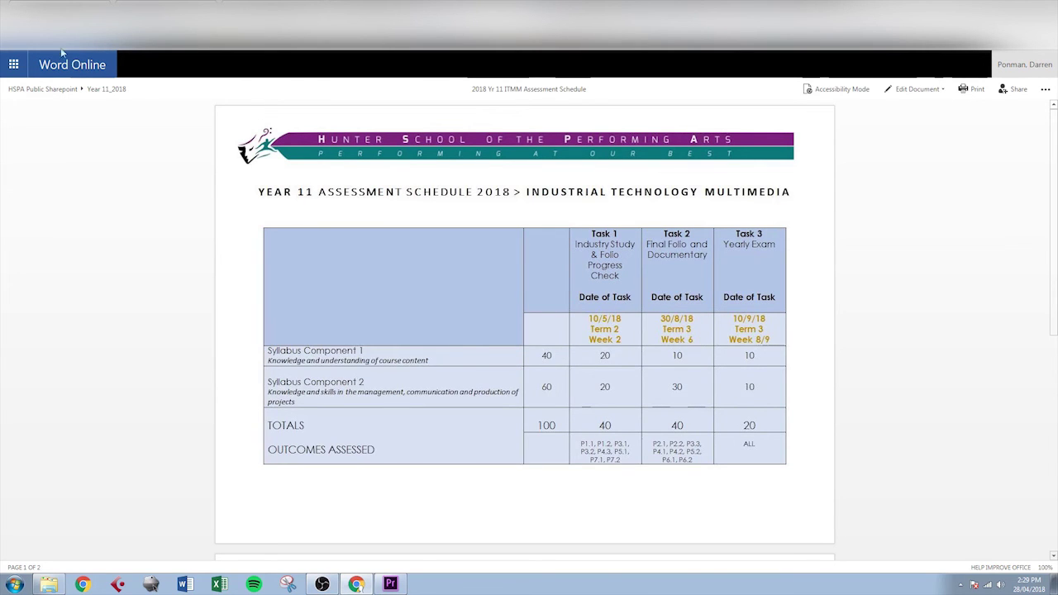
key("ctrl+w")
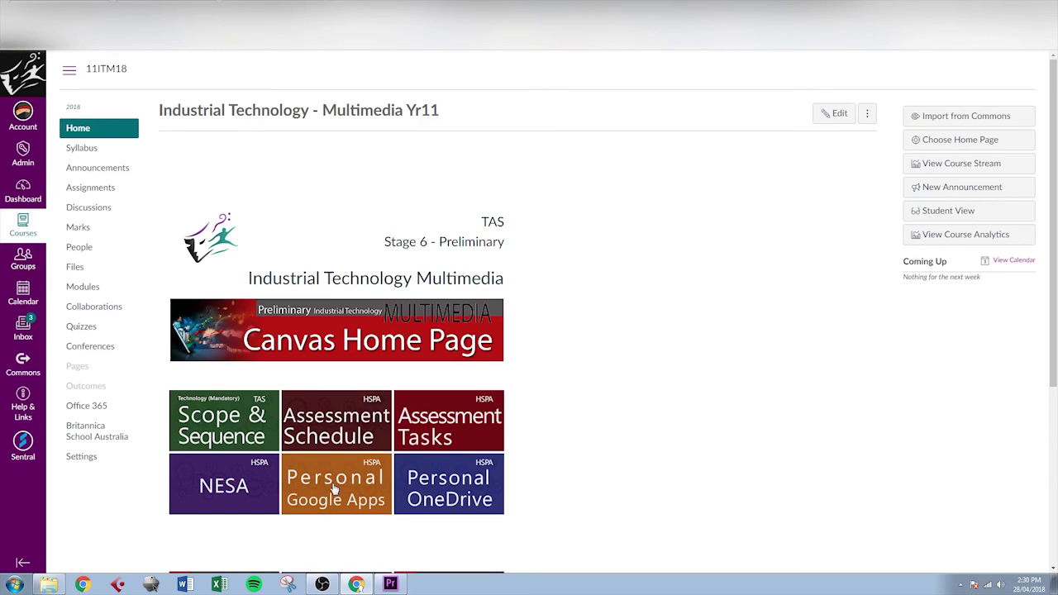
left_click(383, 487)
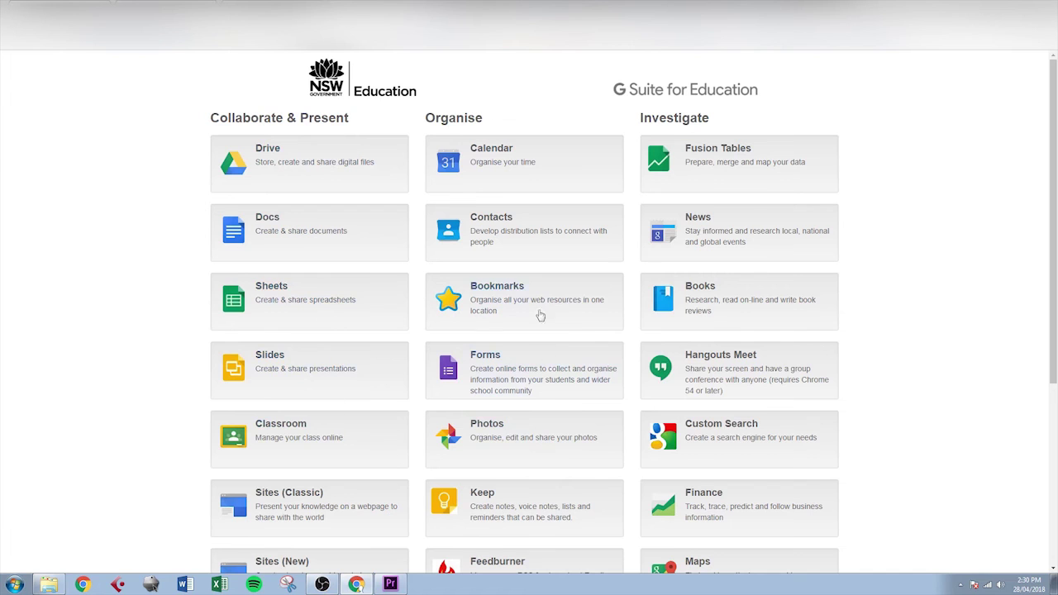
scroll(520, 281, "down", 2)
scroll(520, 285, "up", 2)
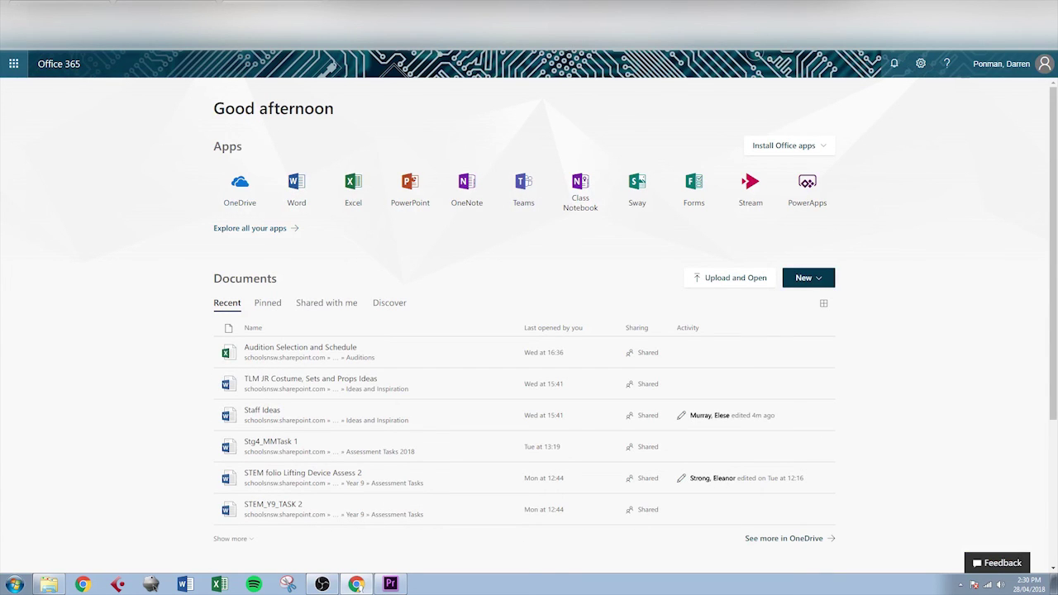
key("ctrl+Tab")
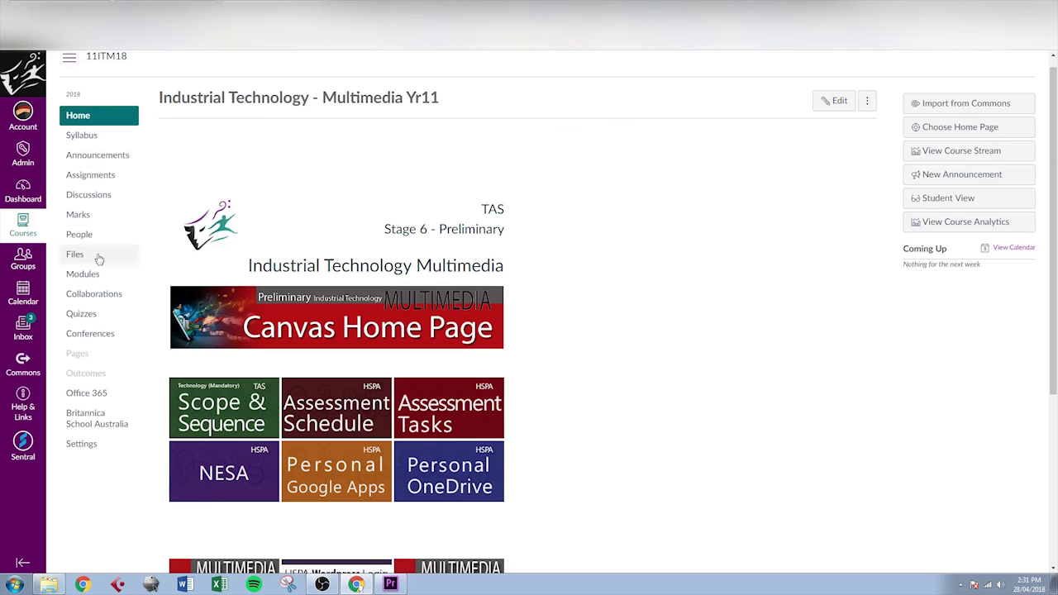
left_click(100, 199)
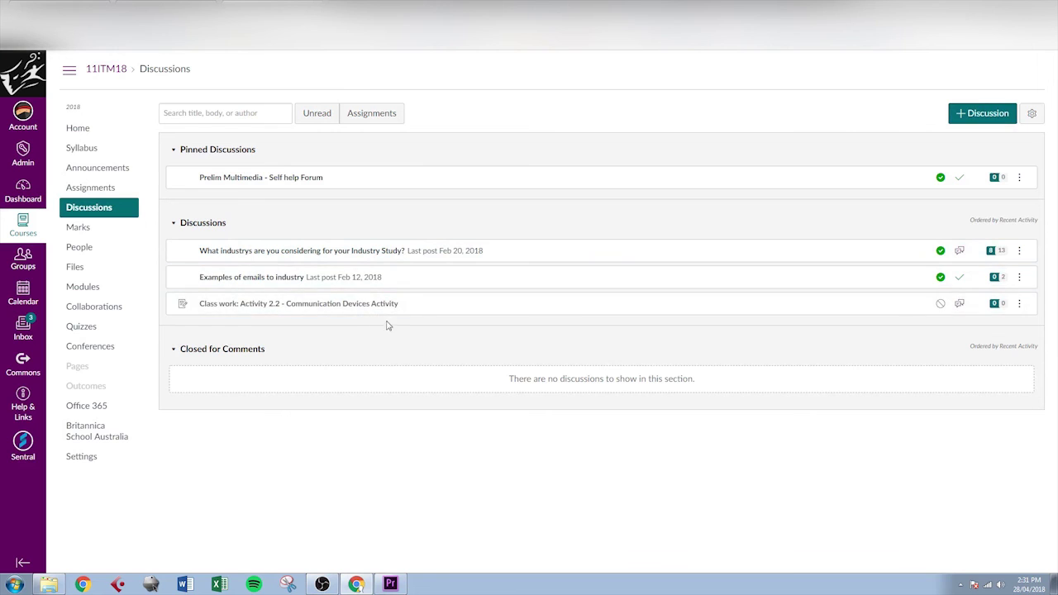
key("alt+Left")
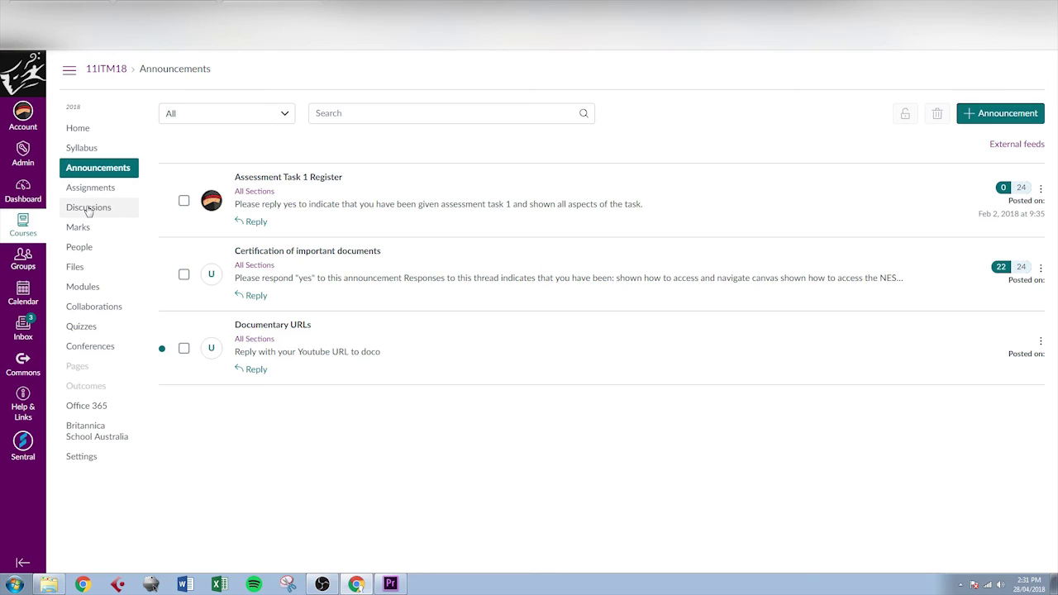
left_click(77, 127)
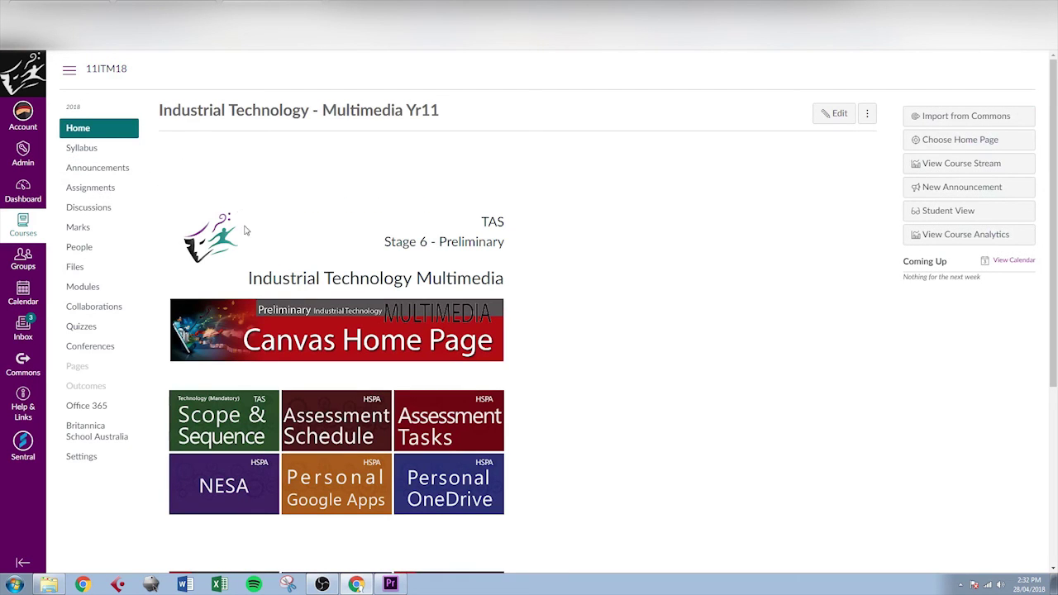
left_click(93, 149)
- Scroll the Industrial Technology - Multimedia Yr11 home page to review its tiles
scroll(463, 264, "down", 3)
scroll(463, 264, "up", 3)
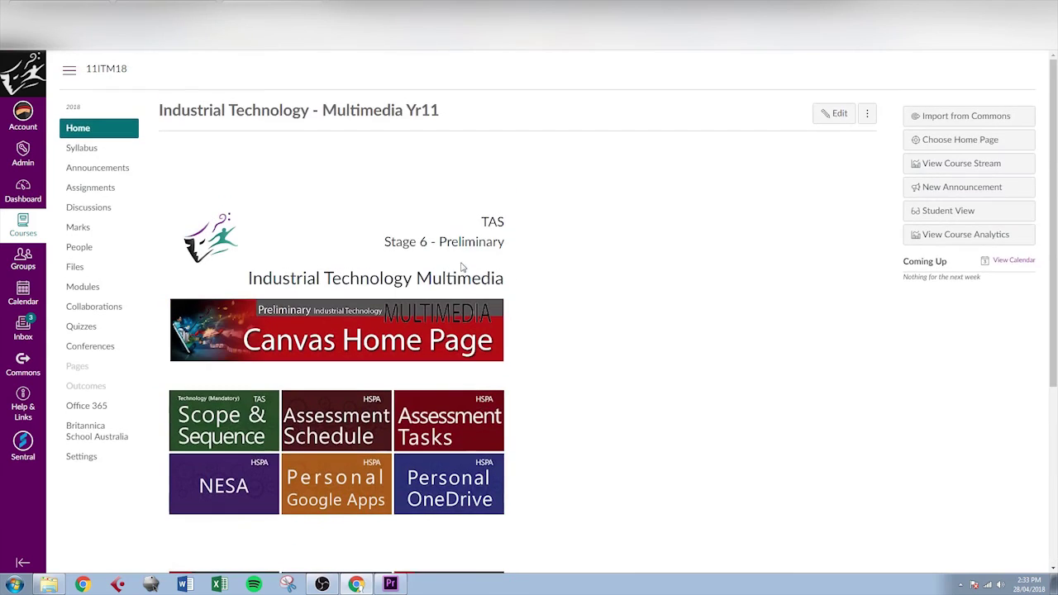